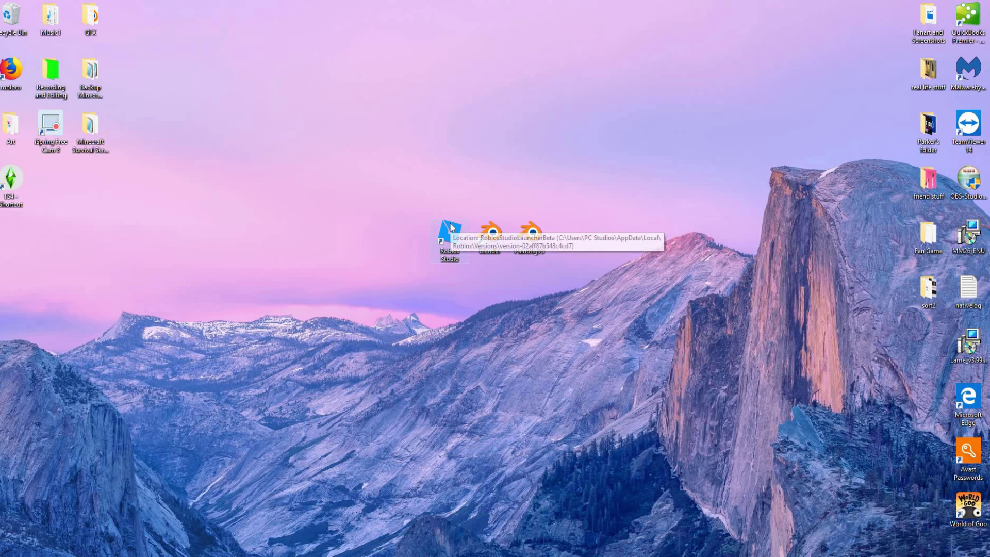
- Create a new desktop folder named 'New GFX Tutorial'
{"action": "right_click", "coordinate": [490, 298]}
{"action": "mouse_move", "coordinate": [420, 413]}
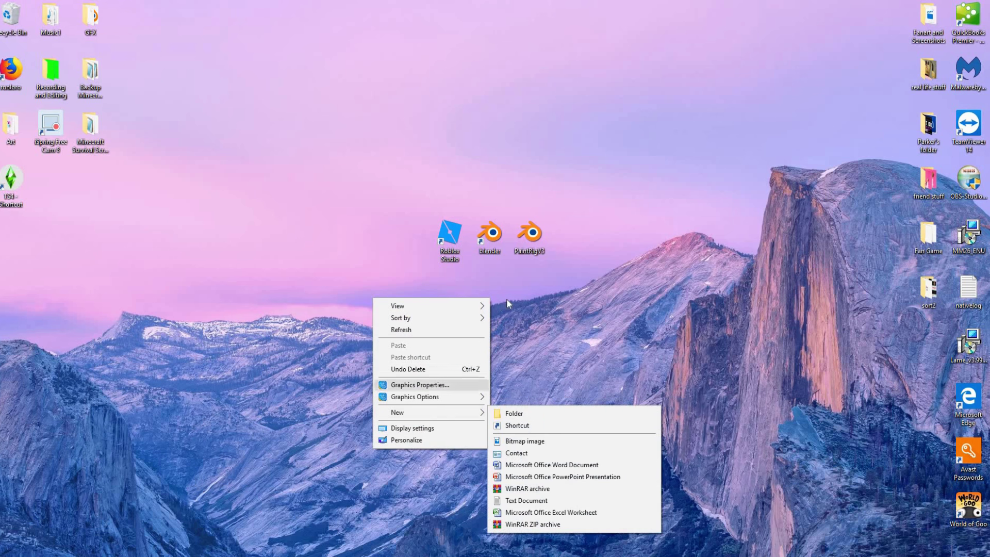
{"action": "left_click", "coordinate": [498, 414]}
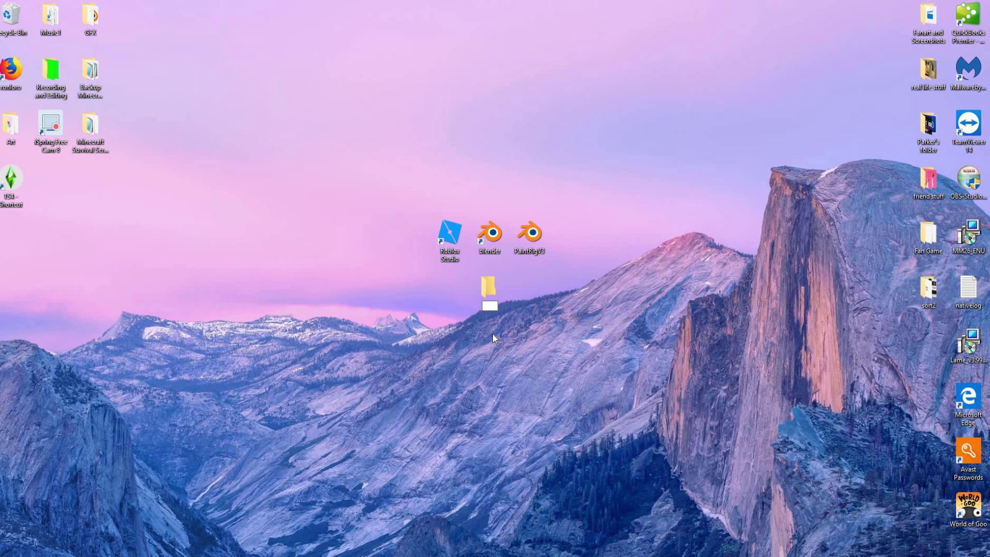
{"action": "type", "text": "New GFX Tutorial"}
- Inside New GFX Tutorial, create a subfolder named 'Accessories'
{"action": "double_click", "coordinate": [493, 293]}
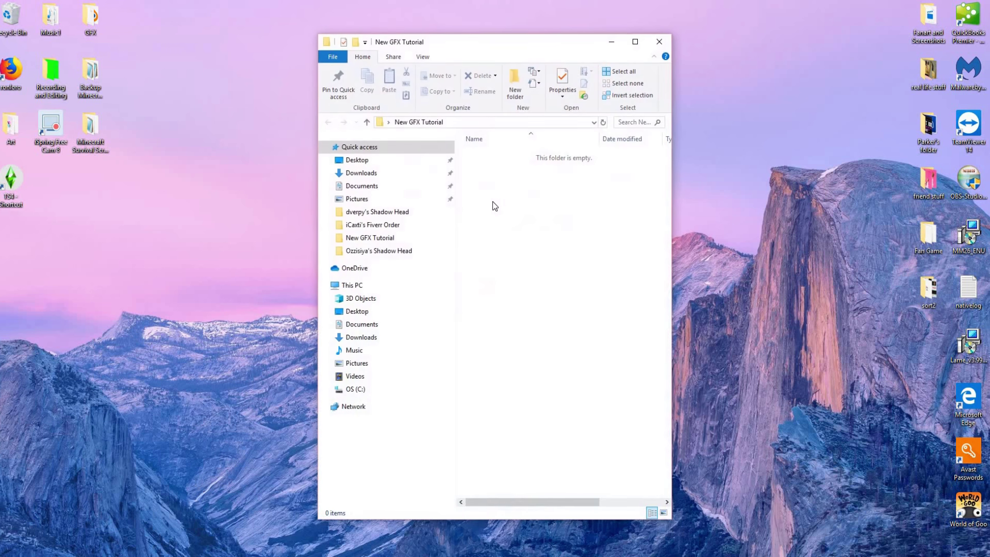
{"action": "right_click", "coordinate": [499, 203]}
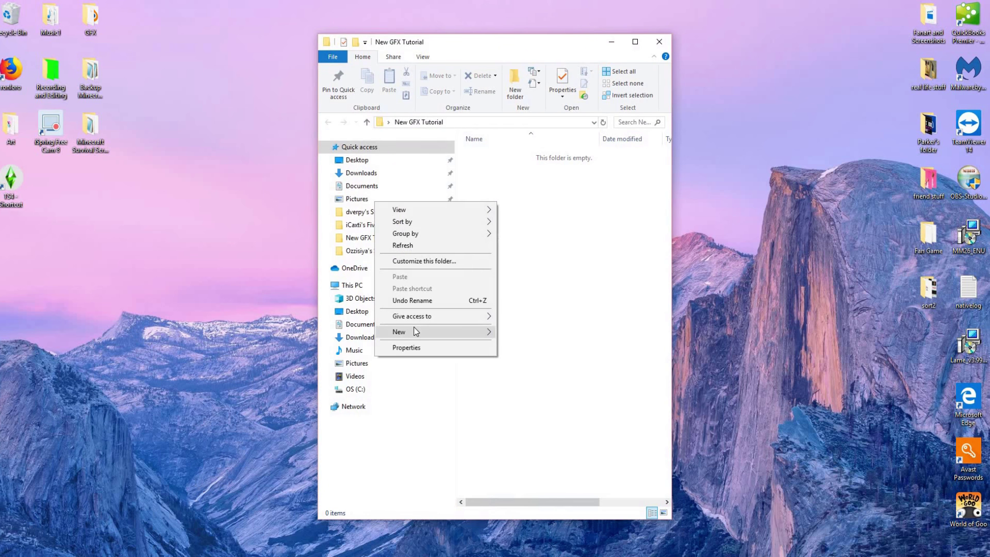
{"action": "mouse_move", "coordinate": [415, 332]}
{"action": "left_click", "coordinate": [515, 336]}
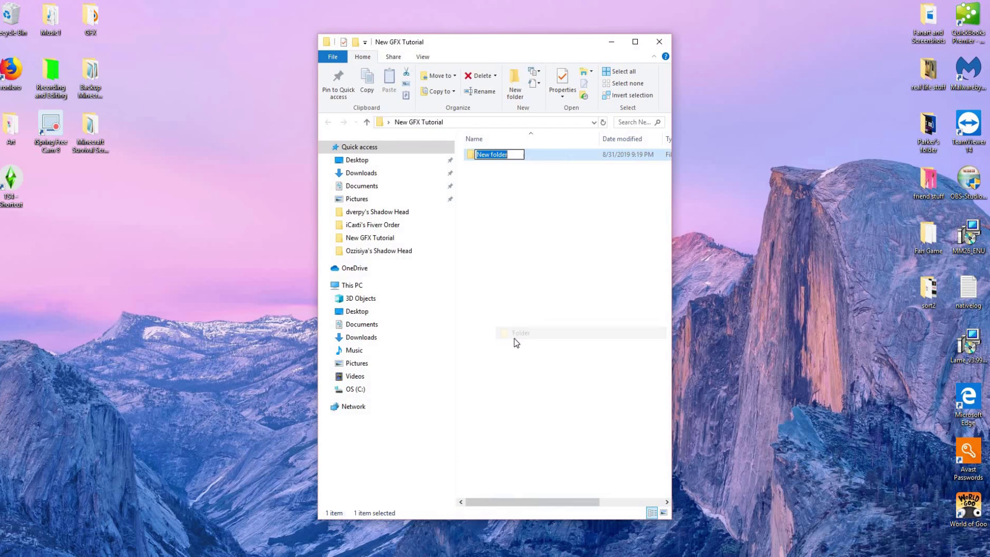
{"action": "type", "text": "Acce"}
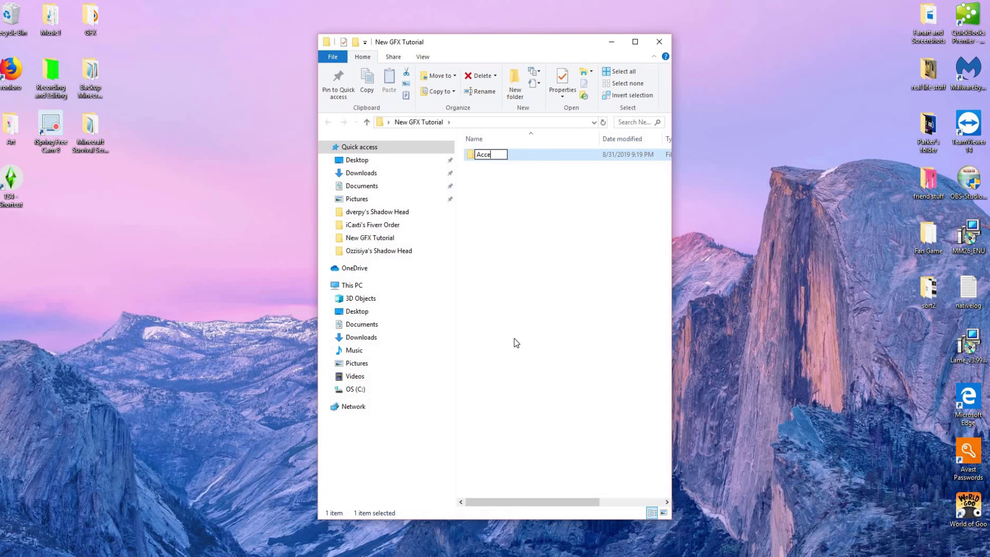
{"action": "type", "text": "ssories"}
{"action": "key", "text": "Return"}
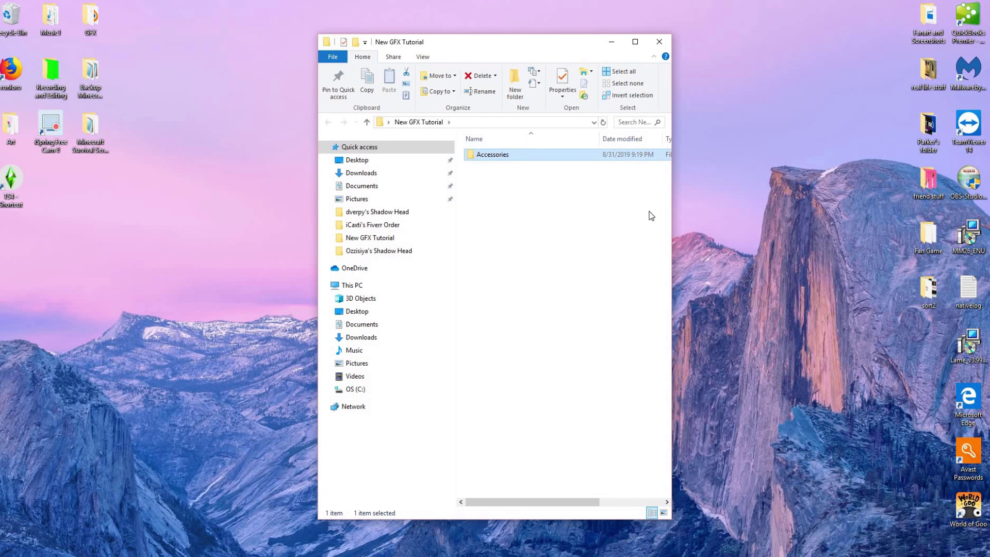
- Close the folder window, reopen it to verify Accessories, then close it again
{"action": "left_click", "coordinate": [659, 42]}
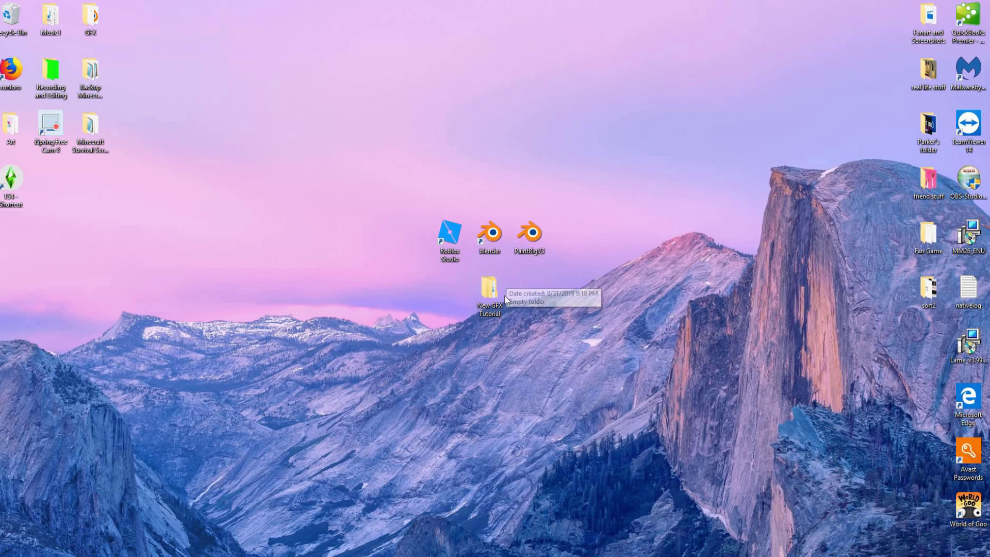
{"action": "double_click", "coordinate": [497, 296]}
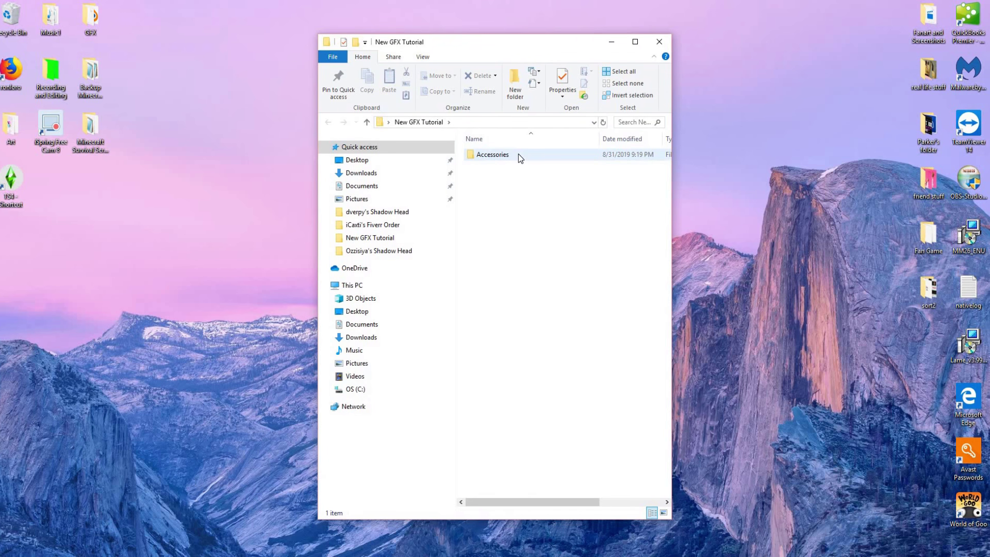
{"action": "left_click", "coordinate": [666, 43]}
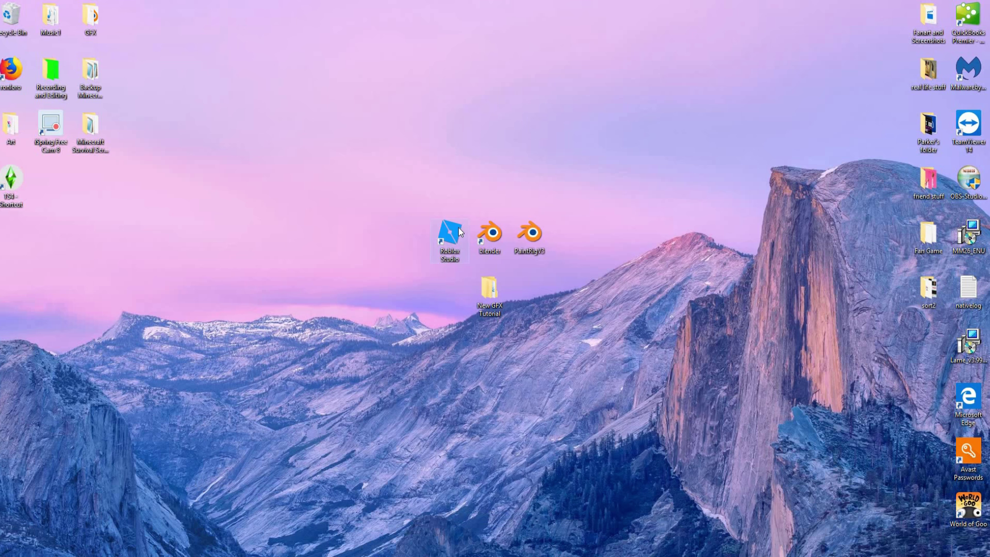
- Launch Roblox Studio and start a new place from the Baseplate template
{"action": "double_click", "coordinate": [460, 231]}
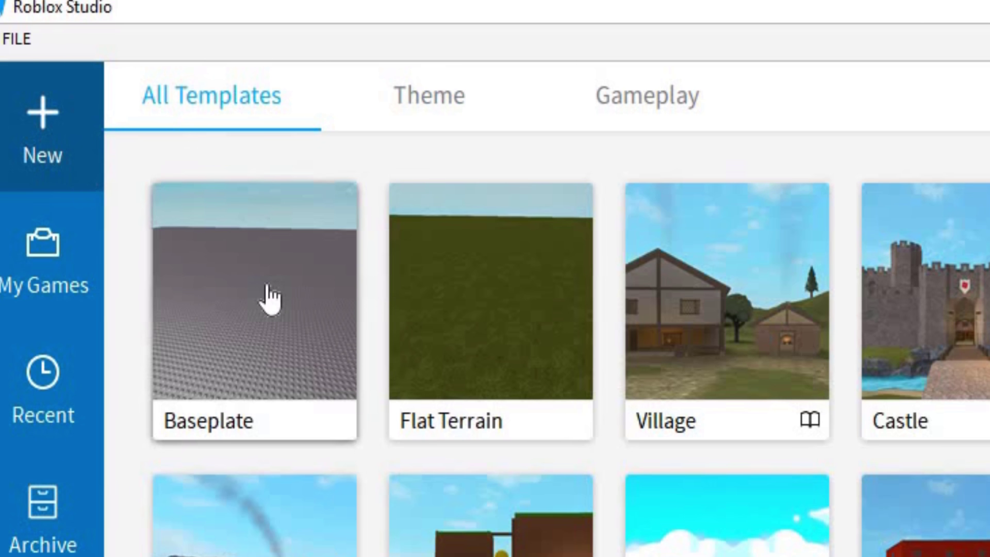
{"action": "left_click", "coordinate": [266, 285]}
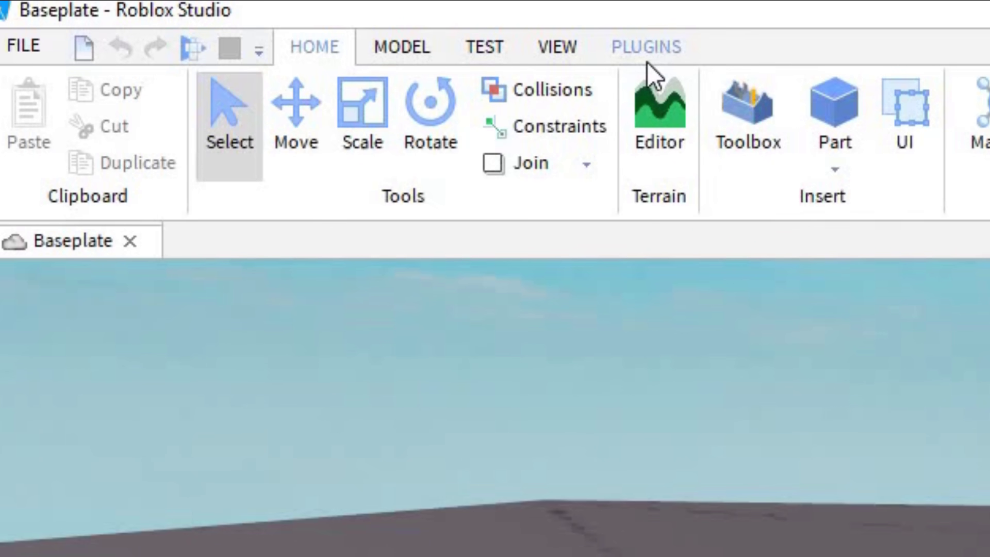
- Find the free Load Character plugin in the Plugin Management library, confirm it's owned, and close the page
{"action": "left_click", "coordinate": [580, 56]}
{"action": "left_click", "coordinate": [258, 111]}
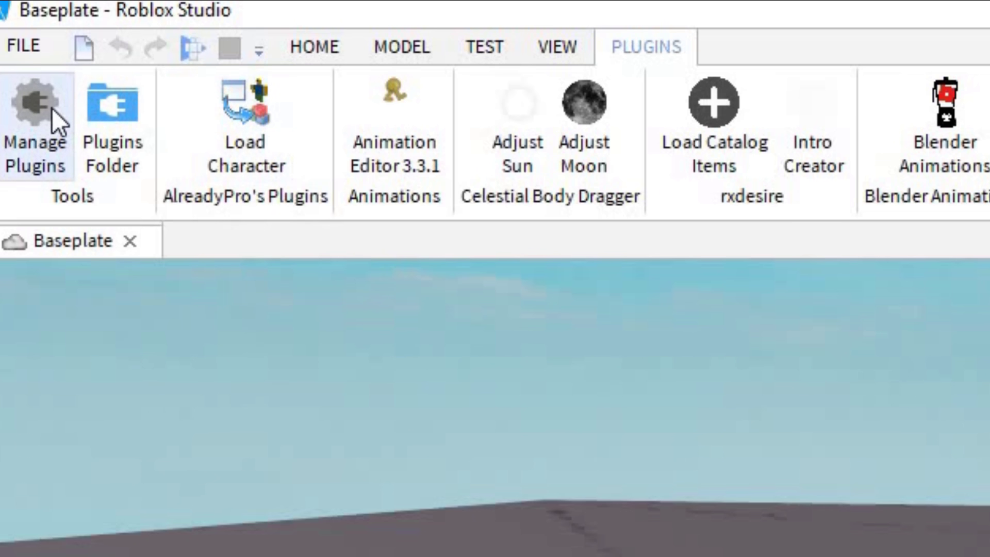
{"action": "left_click", "coordinate": [52, 109]}
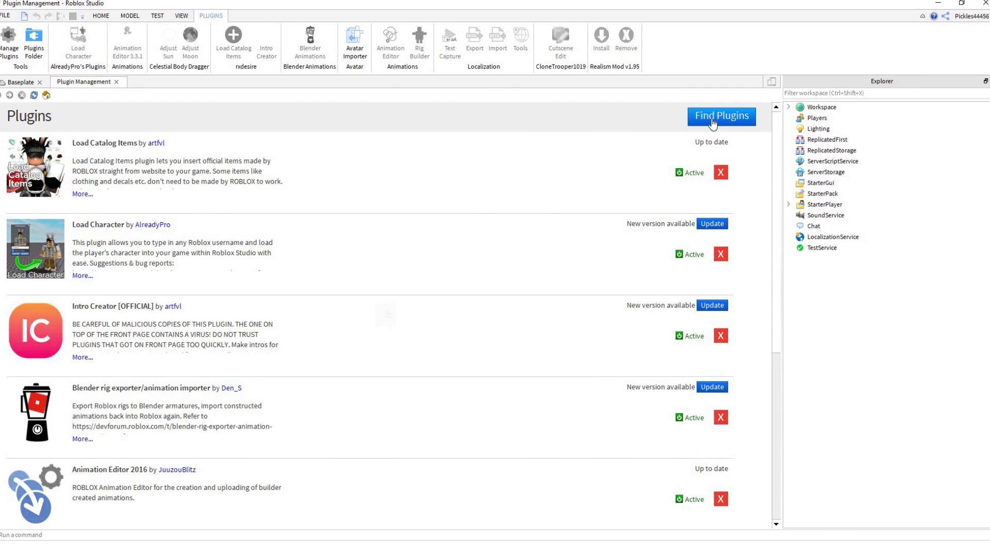
{"action": "left_click", "coordinate": [712, 120]}
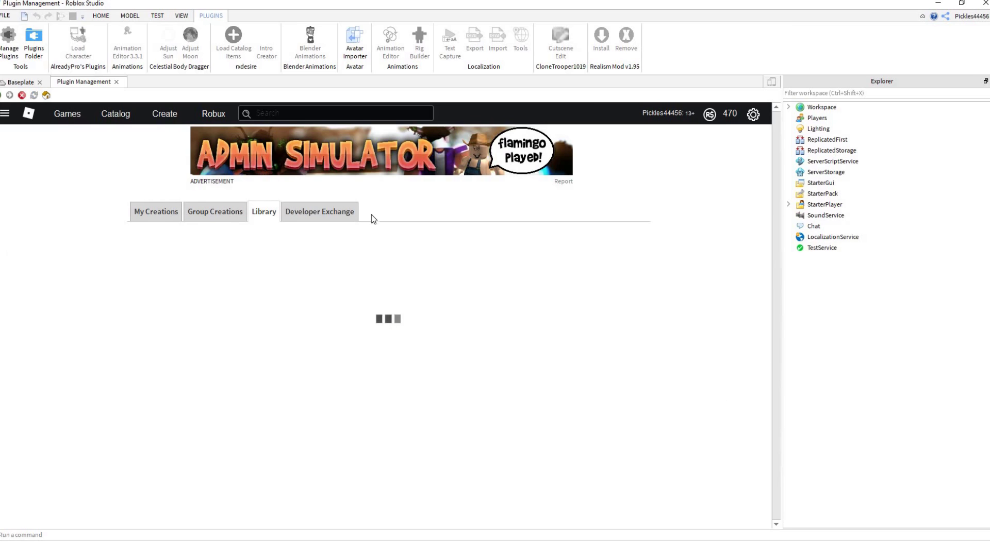
{"action": "scroll", "coordinate": [366, 248], "scroll_direction": "down", "scroll_amount": 1}
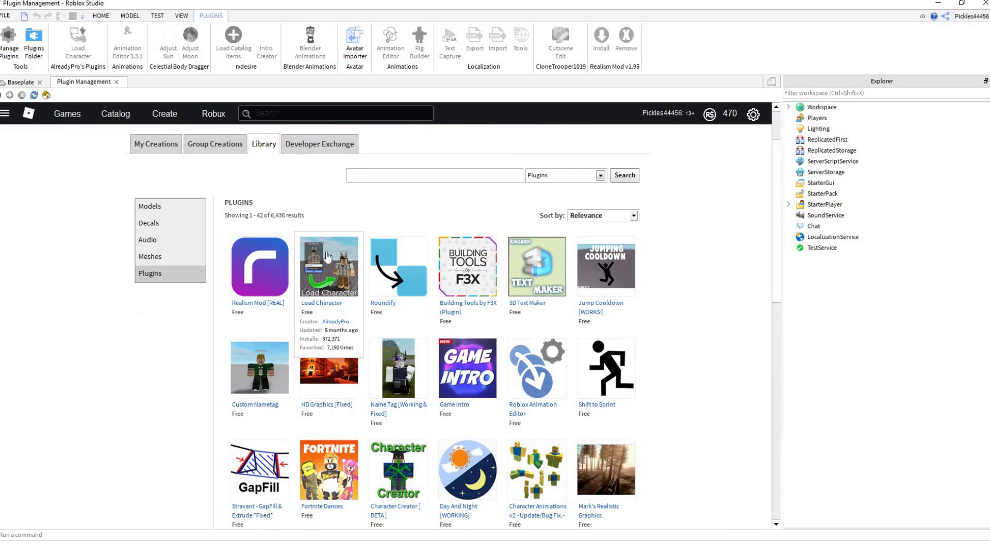
{"action": "left_click", "coordinate": [327, 256]}
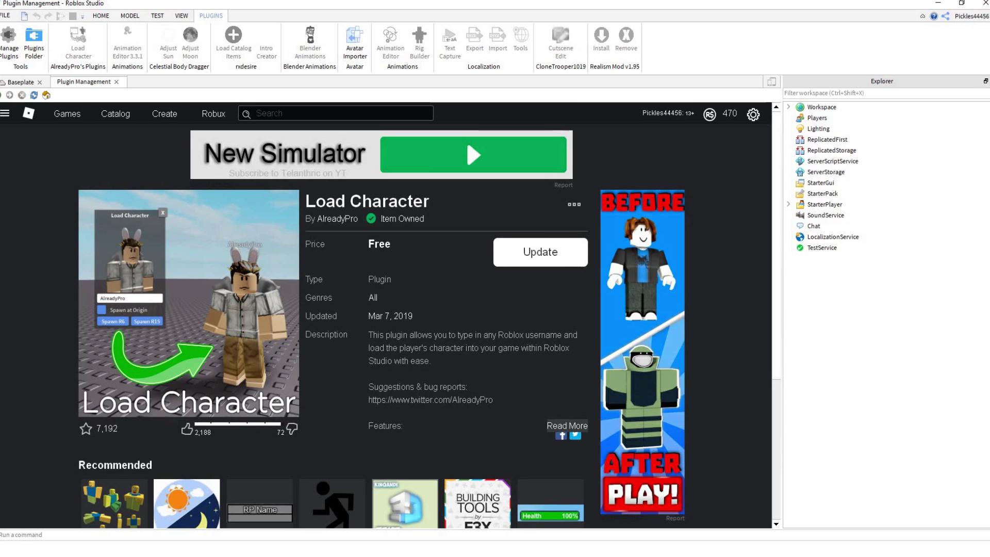
{"action": "left_click", "coordinate": [117, 83]}
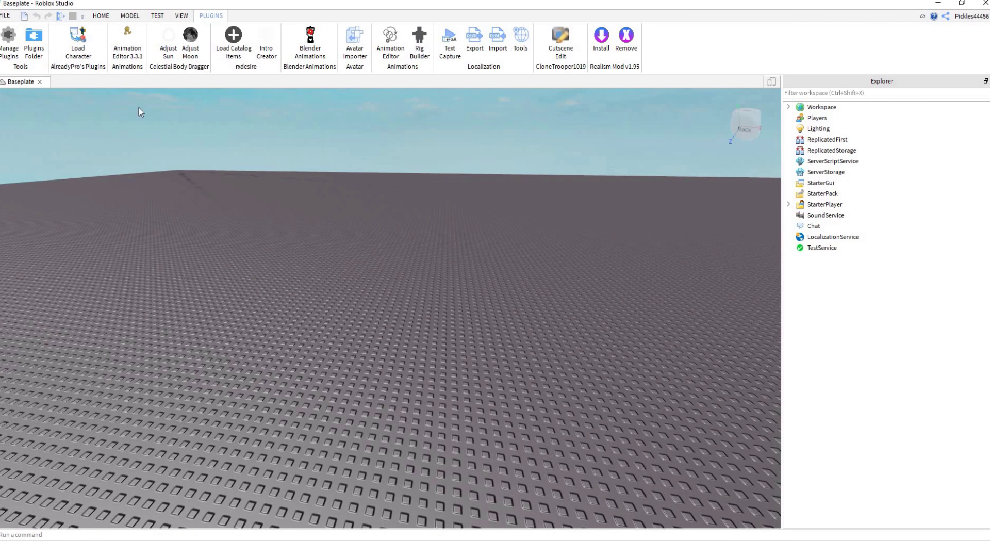
- Spawn the avatar's username as an R6 character at the origin, then close the loader
{"action": "left_click", "coordinate": [89, 49]}
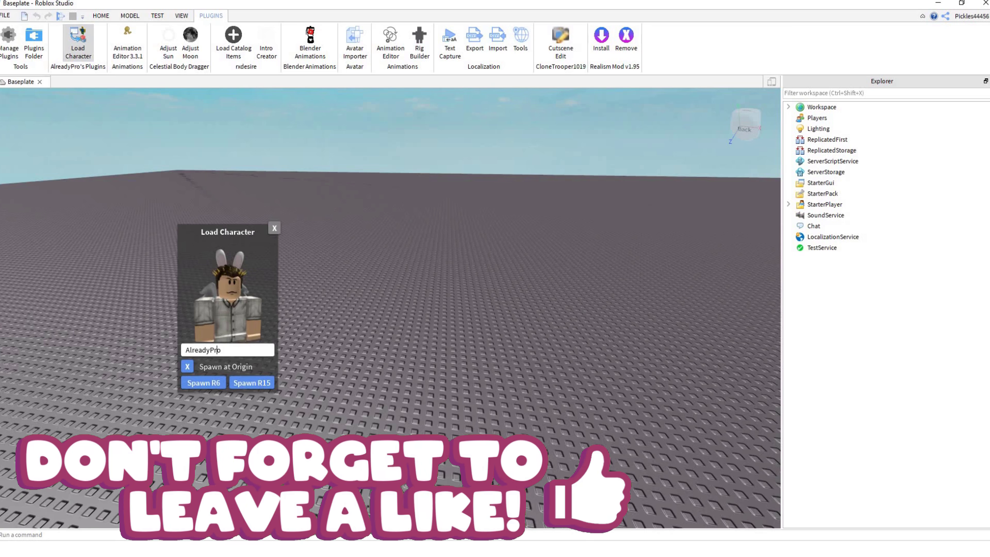
{"action": "key", "text": "BackSpace"}
{"action": "key", "text": "BackSpace"}
{"action": "key", "text": "BackSpace"}
{"action": "key", "text": "BackSpace"}
{"action": "key", "text": "BackSpace"}
{"action": "key", "text": "BackSpace"}
{"action": "key", "text": "BackSpace"}
{"action": "key", "text": "BackSpace"}
{"action": "key", "text": "BackSpace"}
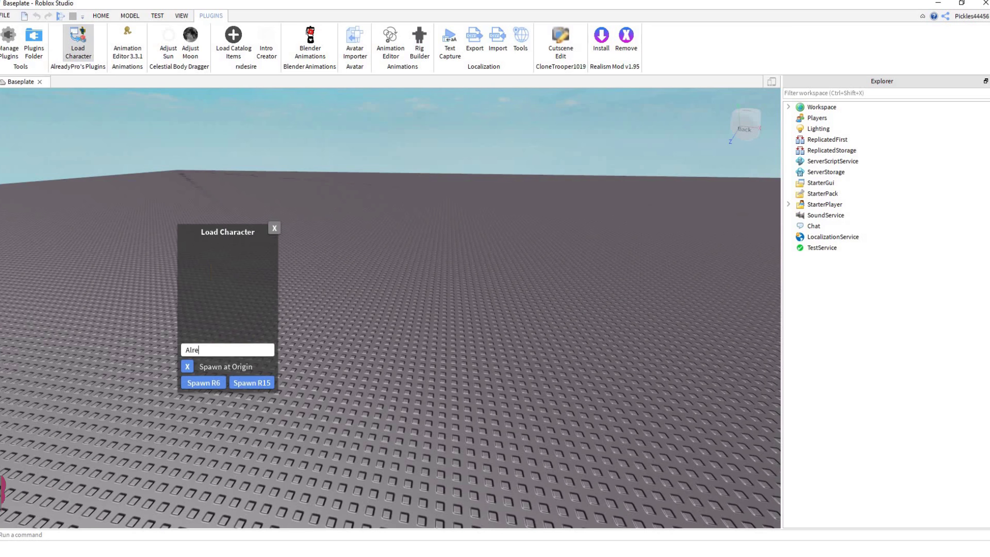
{"action": "type", "text": "Pickles44456"}
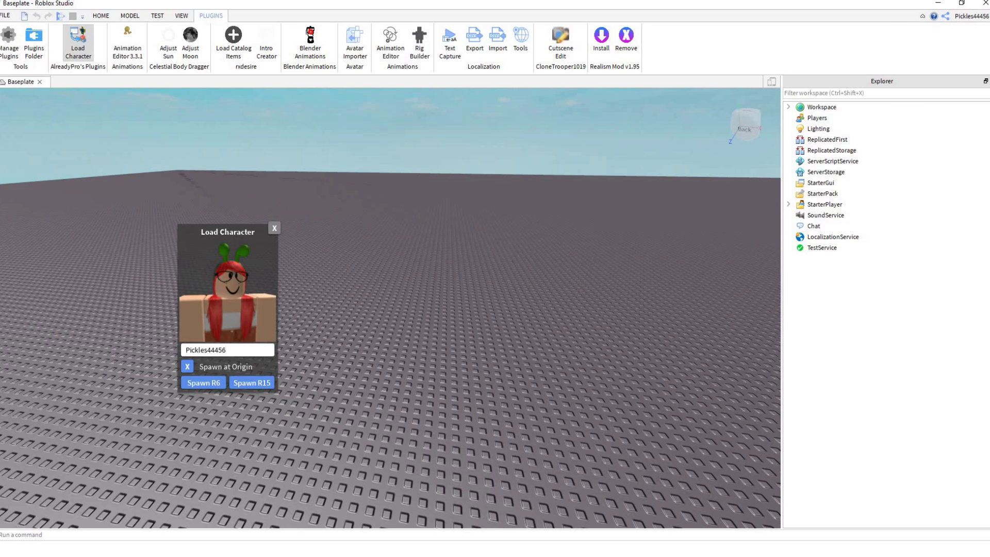
{"action": "left_click", "coordinate": [187, 366]}
{"action": "left_click", "coordinate": [187, 366]}
{"action": "left_click", "coordinate": [203, 383]}
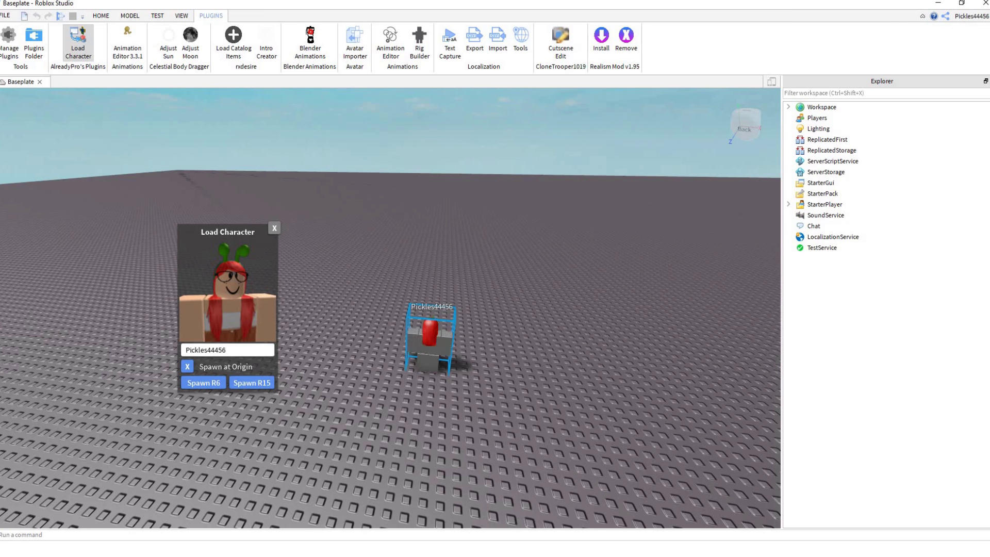
{"action": "left_click", "coordinate": [274, 228]}
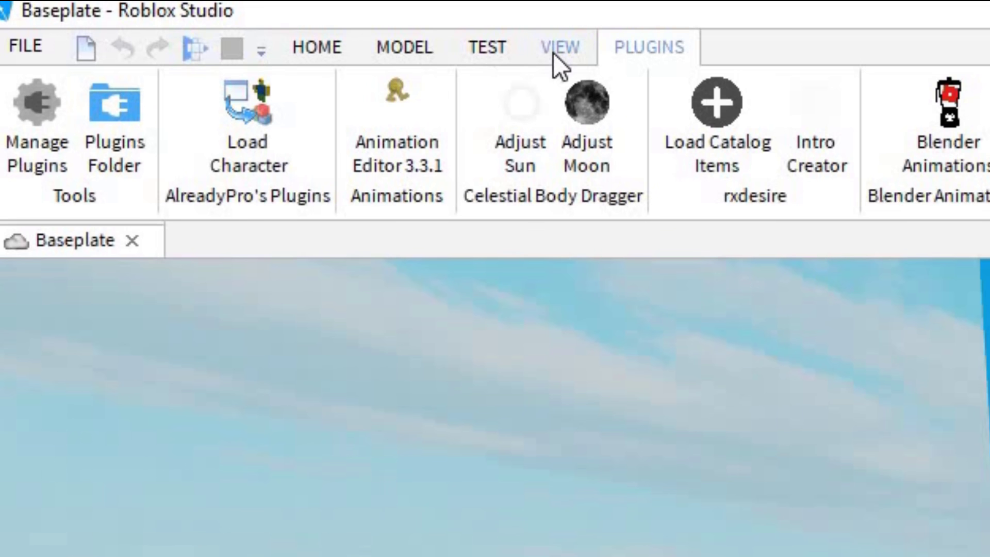
- Show the Explorer panel with the Workspace tree expanded
{"action": "left_click", "coordinate": [553, 51]}
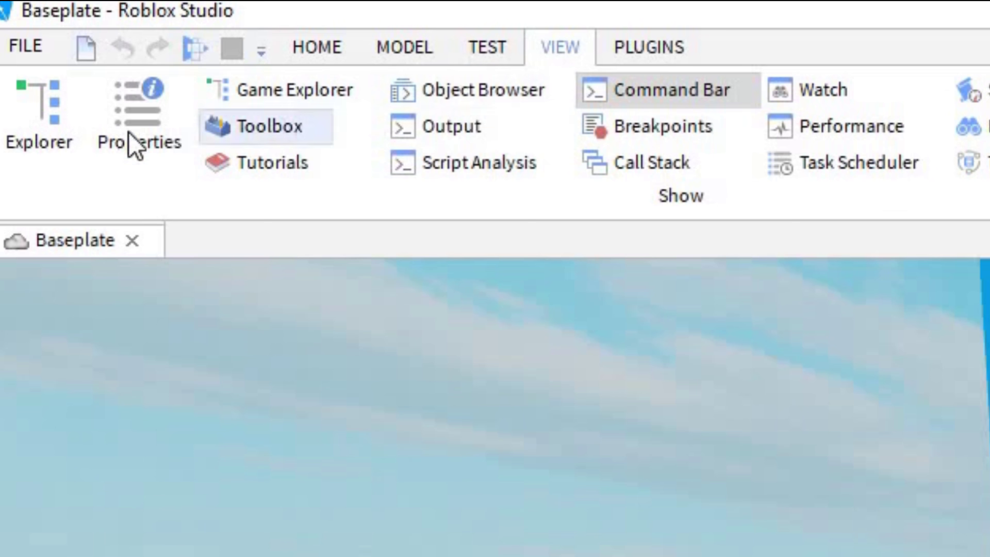
{"action": "left_click", "coordinate": [60, 119]}
{"action": "mouse_move", "coordinate": [830, 141]}
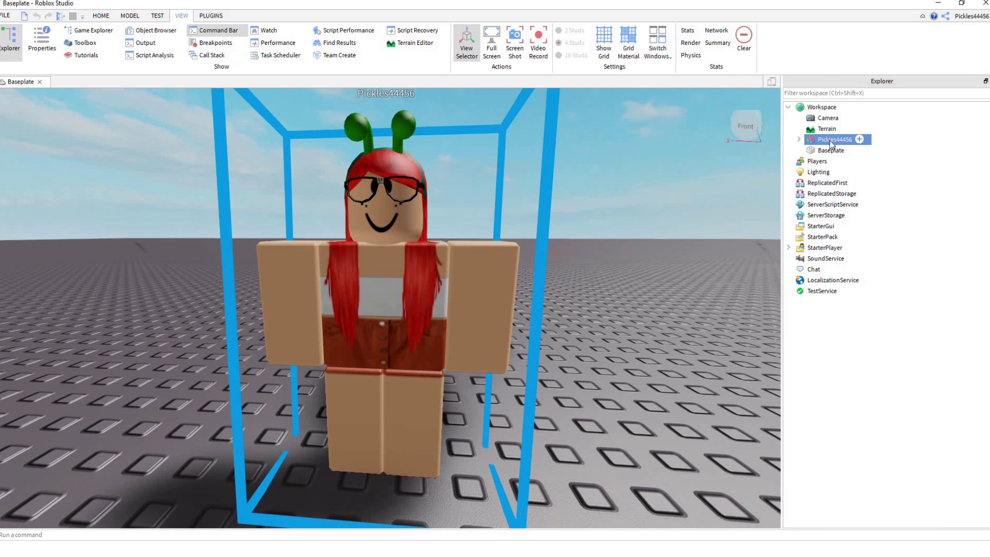
{"action": "left_click", "coordinate": [788, 107]}
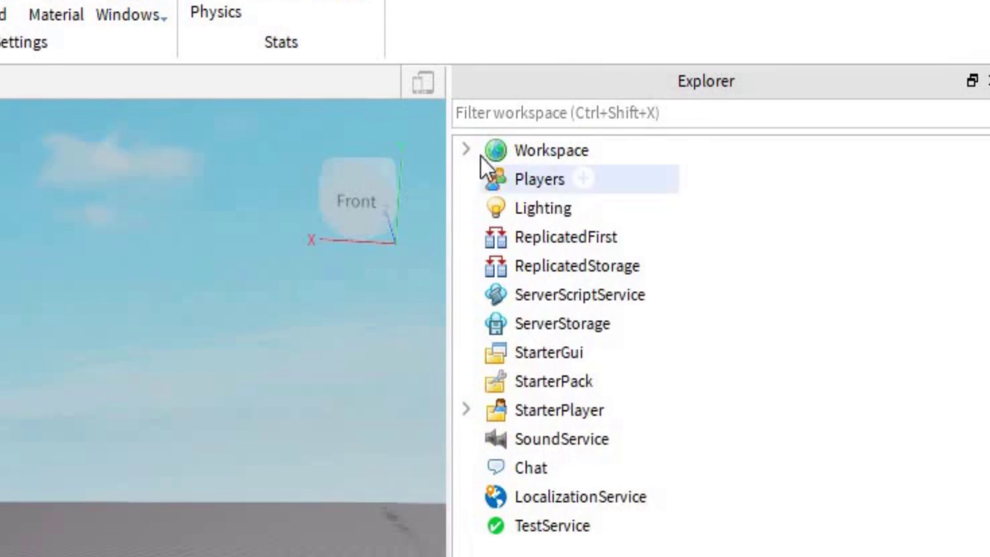
{"action": "left_click", "coordinate": [465, 151]}
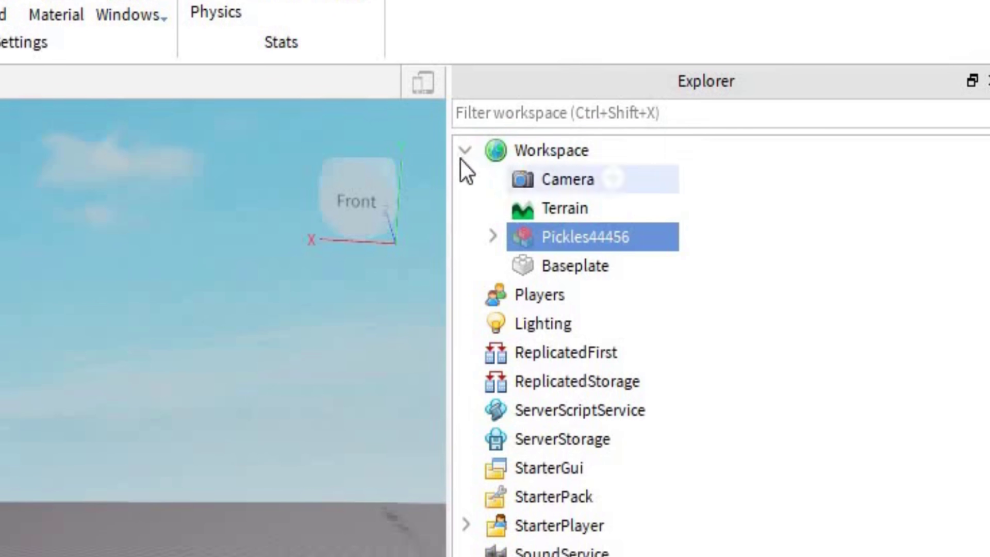
- Export the avatar model as OBJ to Desktop > New GFX Tutorial, named 'Model'
{"action": "right_click", "coordinate": [552, 236]}
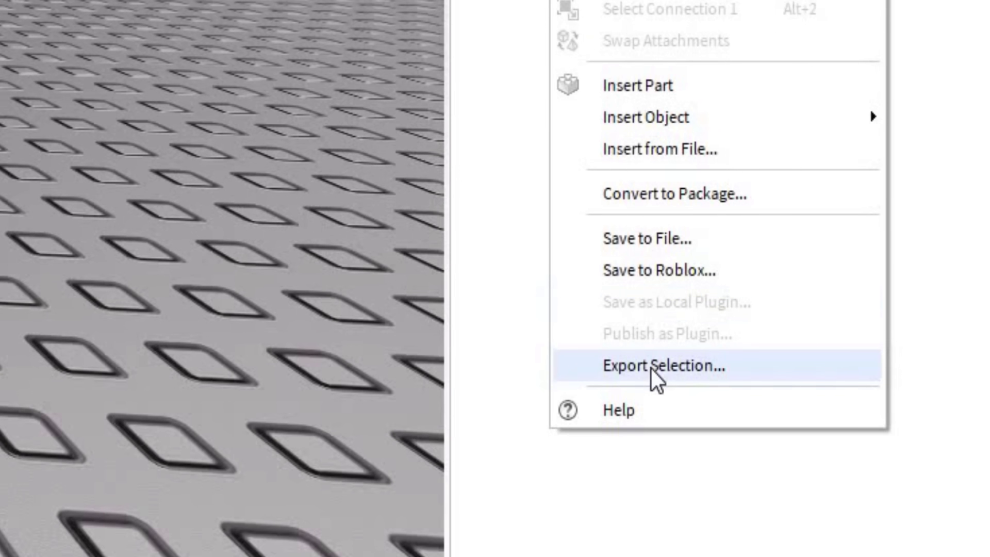
{"action": "left_click", "coordinate": [651, 368]}
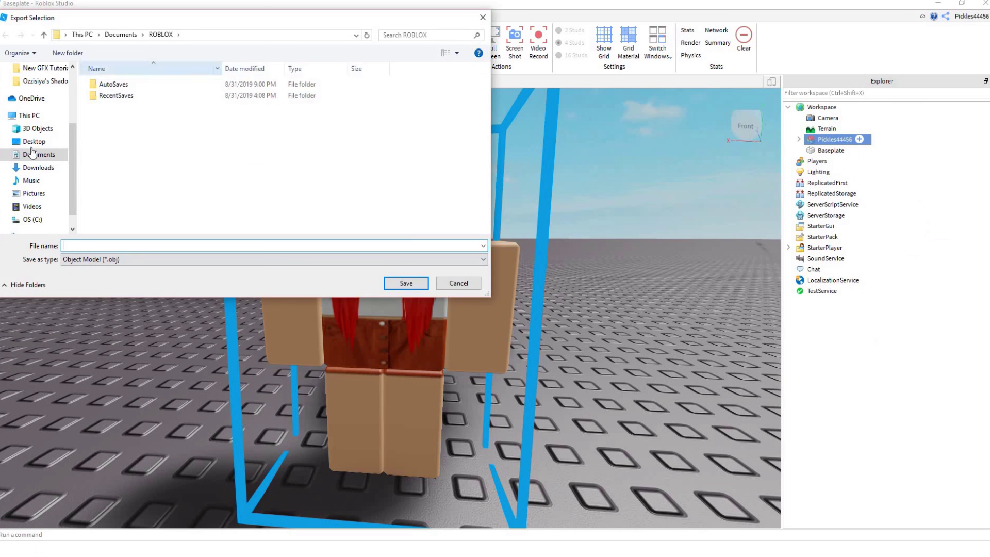
{"action": "left_click", "coordinate": [34, 142]}
{"action": "double_click", "coordinate": [123, 175]}
{"action": "left_click", "coordinate": [124, 246]}
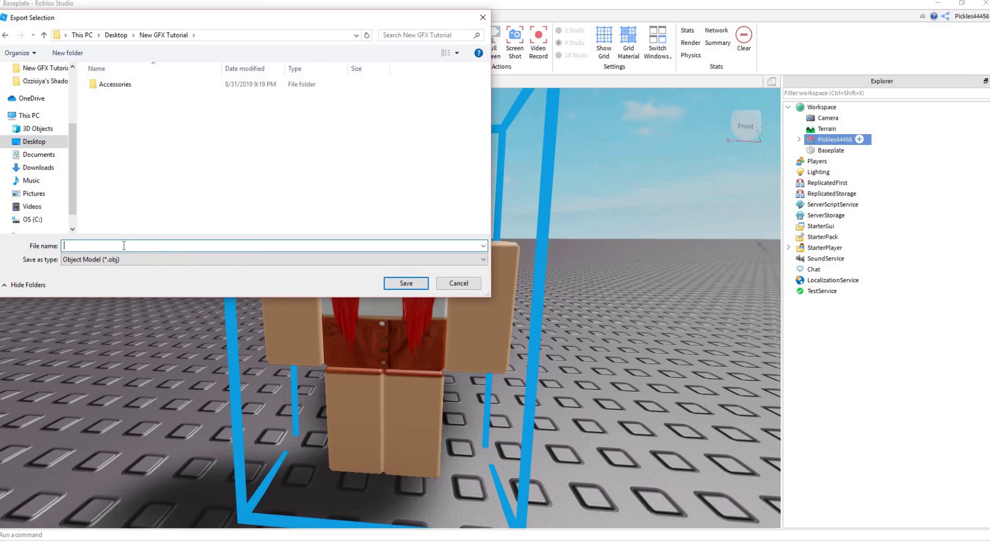
{"action": "type", "text": "M"}
{"action": "type", "text": "Model"}
- Save the full-avatar OBJ export as Model and deselect the character
{"action": "key", "text": "Return"}
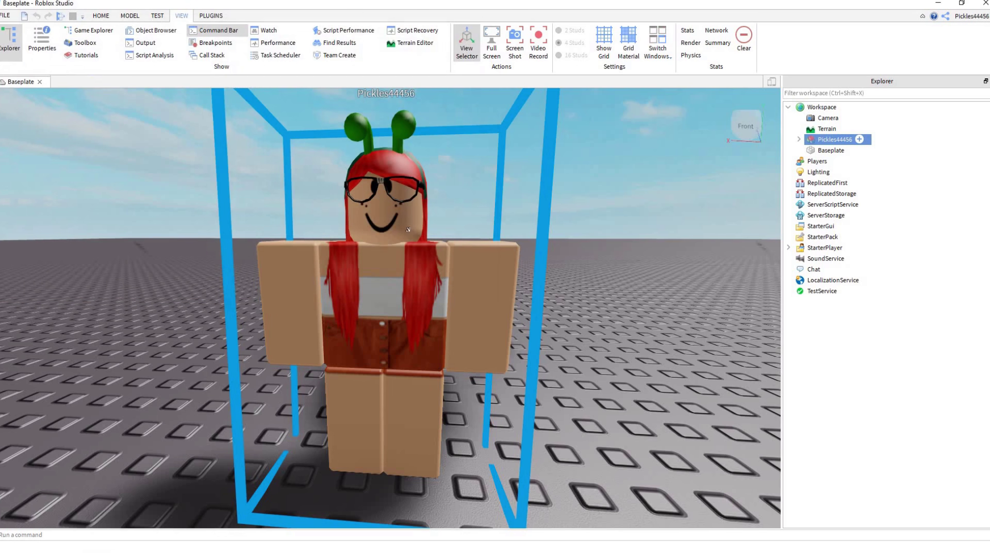
{"action": "scroll", "coordinate": [408, 229], "scroll_direction": "down", "scroll_amount": 5}
{"action": "scroll", "coordinate": [485, 262], "scroll_direction": "up", "scroll_amount": 8}
{"action": "left_click", "coordinate": [492, 217]}
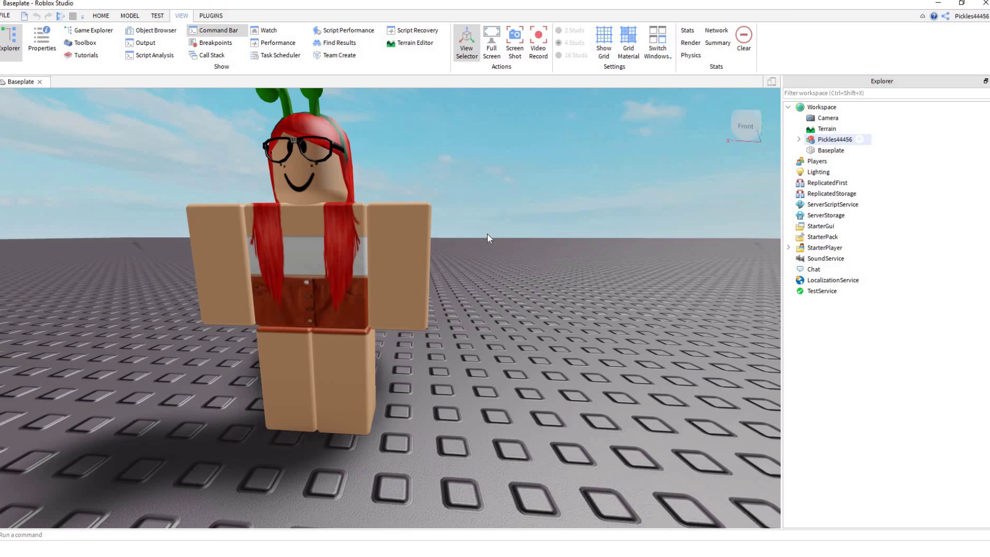
{"action": "scroll", "coordinate": [487, 237], "scroll_direction": "down", "scroll_amount": 3}
{"action": "scroll", "coordinate": [488, 237], "scroll_direction": "up", "scroll_amount": 4}
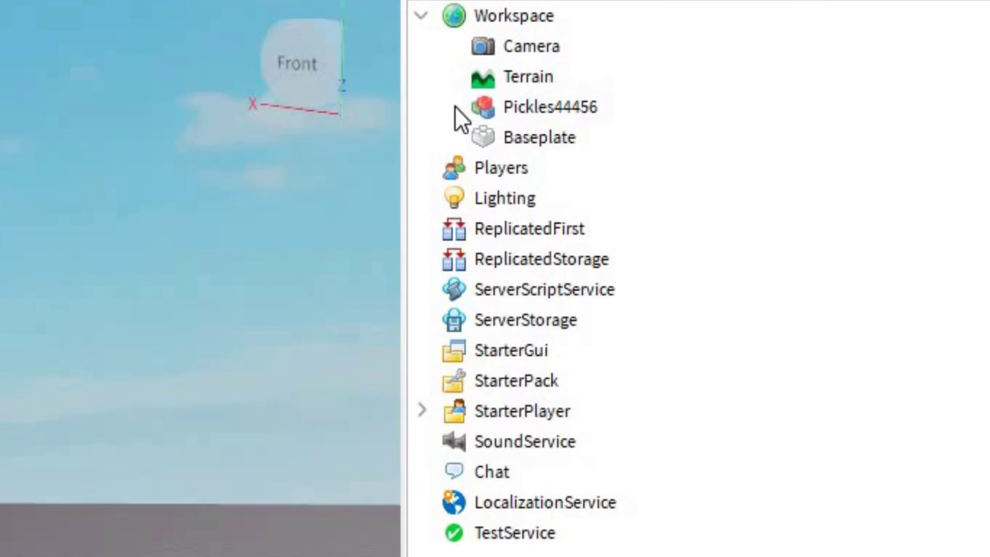
- Delete the avatar's Head, arms, legs and Torso, keeping only its accessories
{"action": "left_click", "coordinate": [768, 137]}
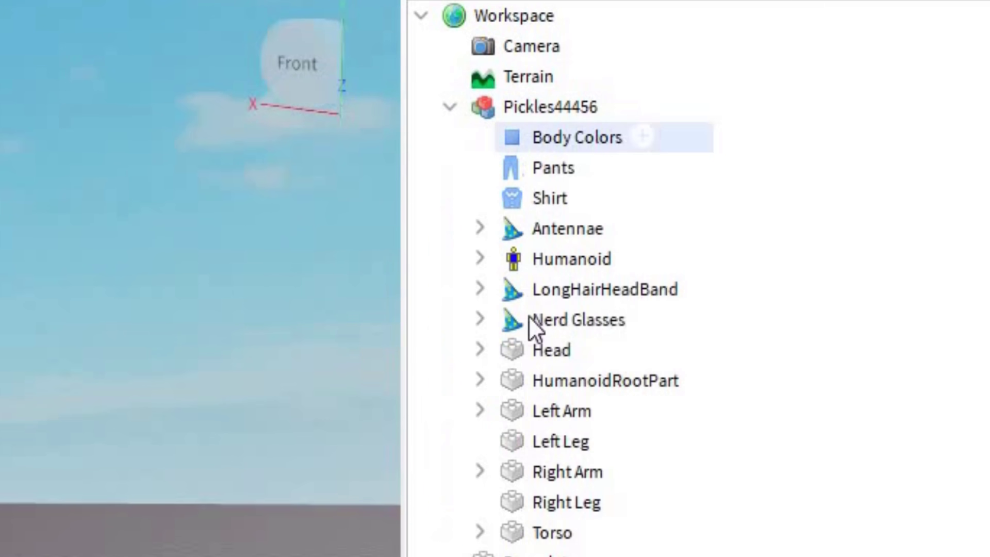
{"action": "left_click_drag", "start_coordinate": [723, 539], "coordinate": [628, 405]}
{"action": "key", "text": "Delete"}
{"action": "left_click", "coordinate": [546, 350]}
{"action": "key", "text": "Delete"}
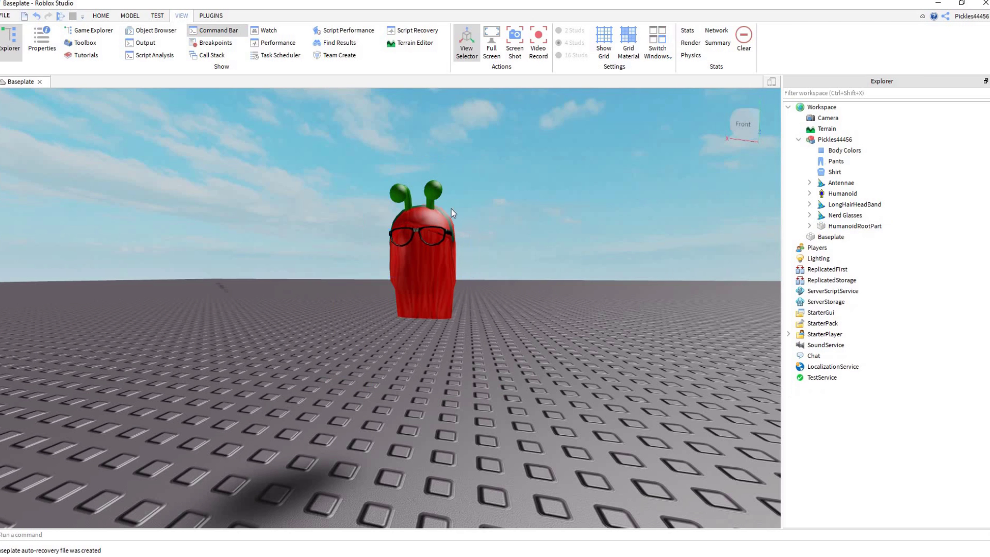
{"action": "left_click", "coordinate": [812, 142]}
- Export the accessories-only avatar, targeting the Accessories folder in New GFX Tutorial
{"action": "right_click", "coordinate": [812, 141]}
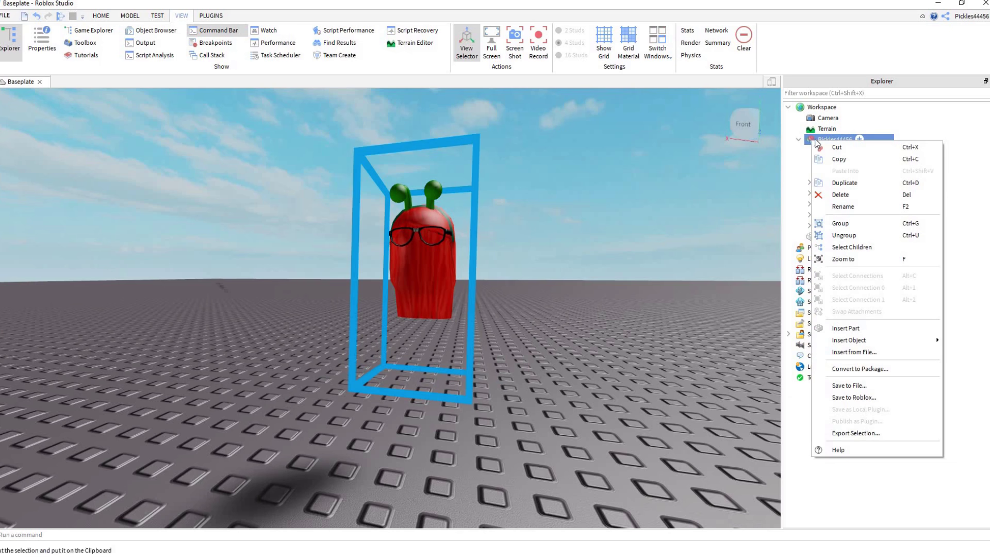
{"action": "left_click", "coordinate": [846, 433]}
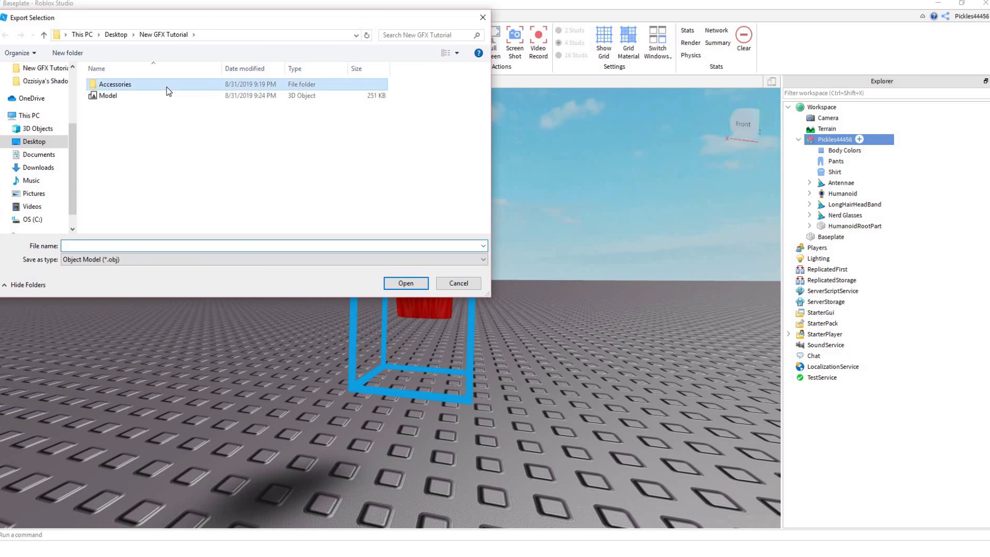
{"action": "double_click", "coordinate": [166, 85]}
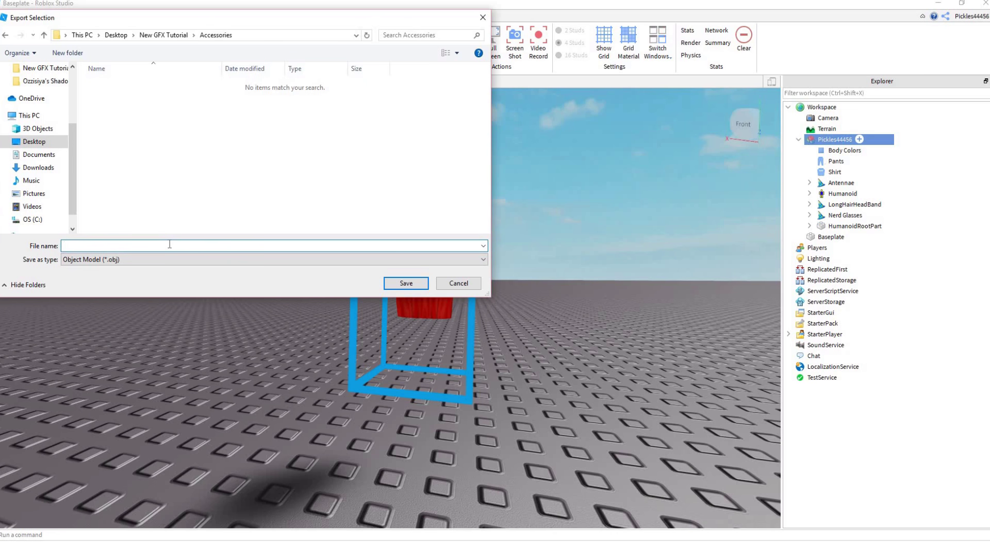